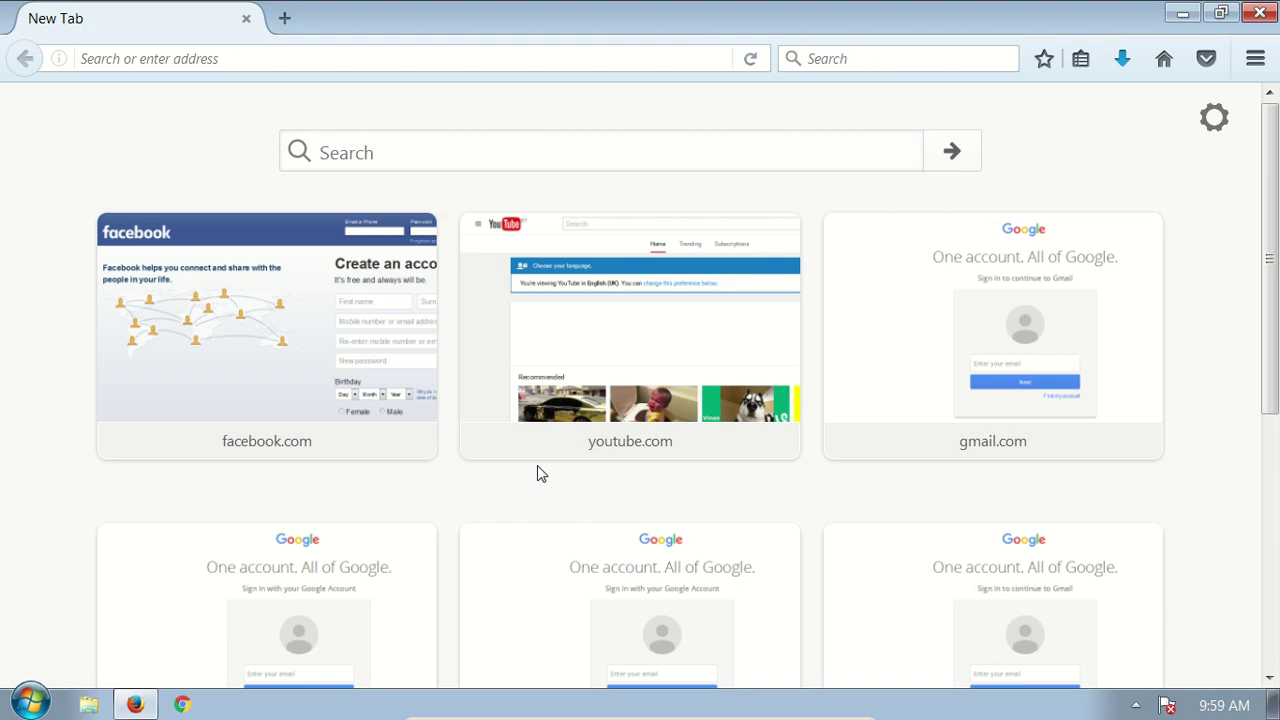
- Open YouTube and bring up Account Settings through the avatar menu's settings gear
click(575, 362)
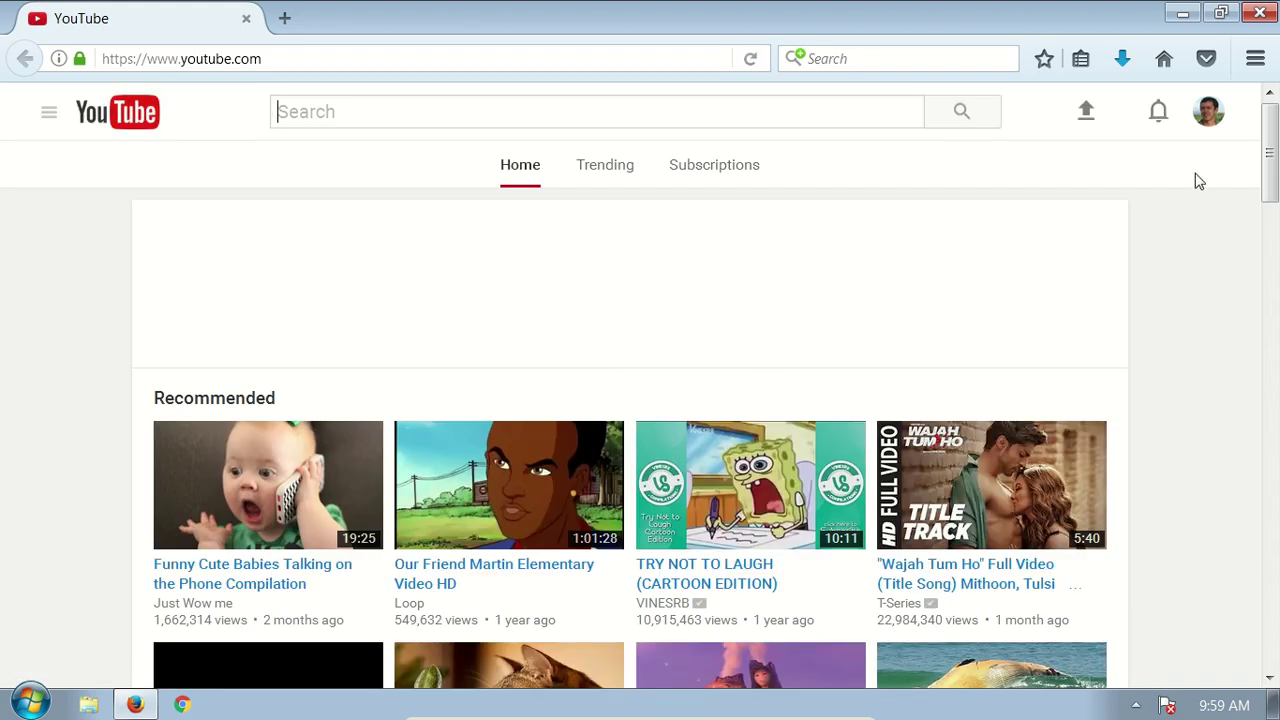
click(1209, 118)
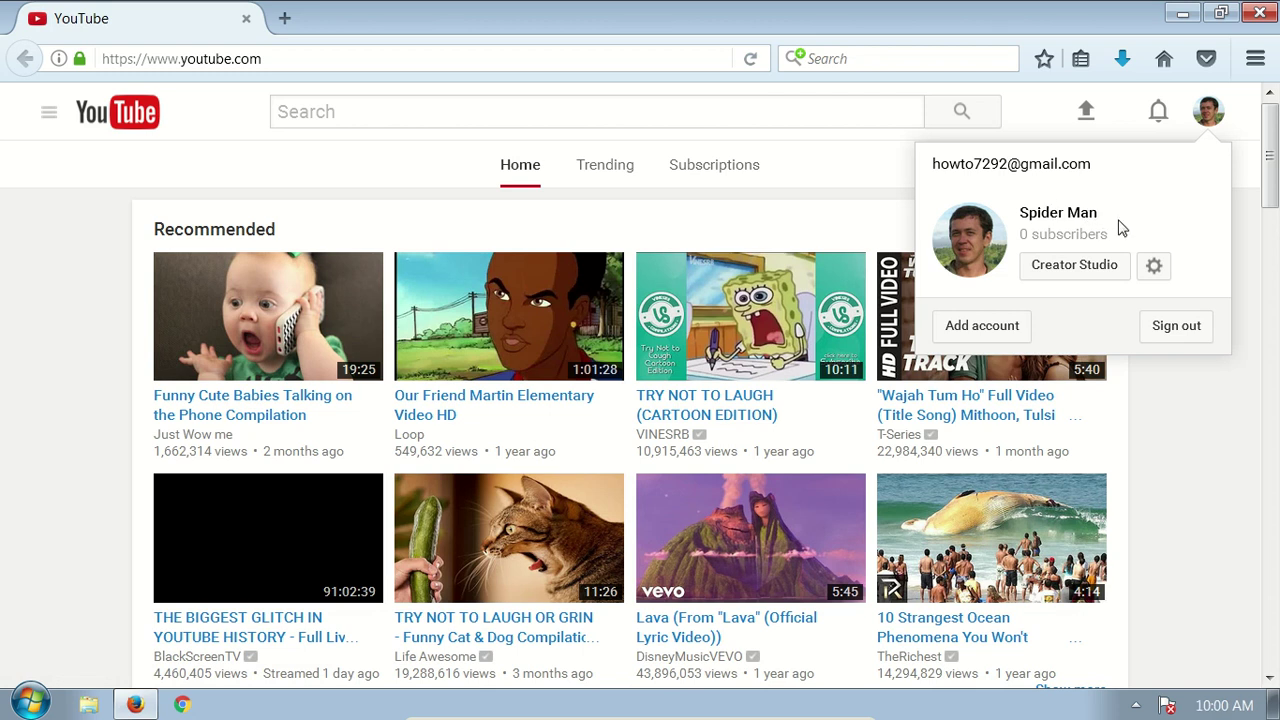
click(1157, 275)
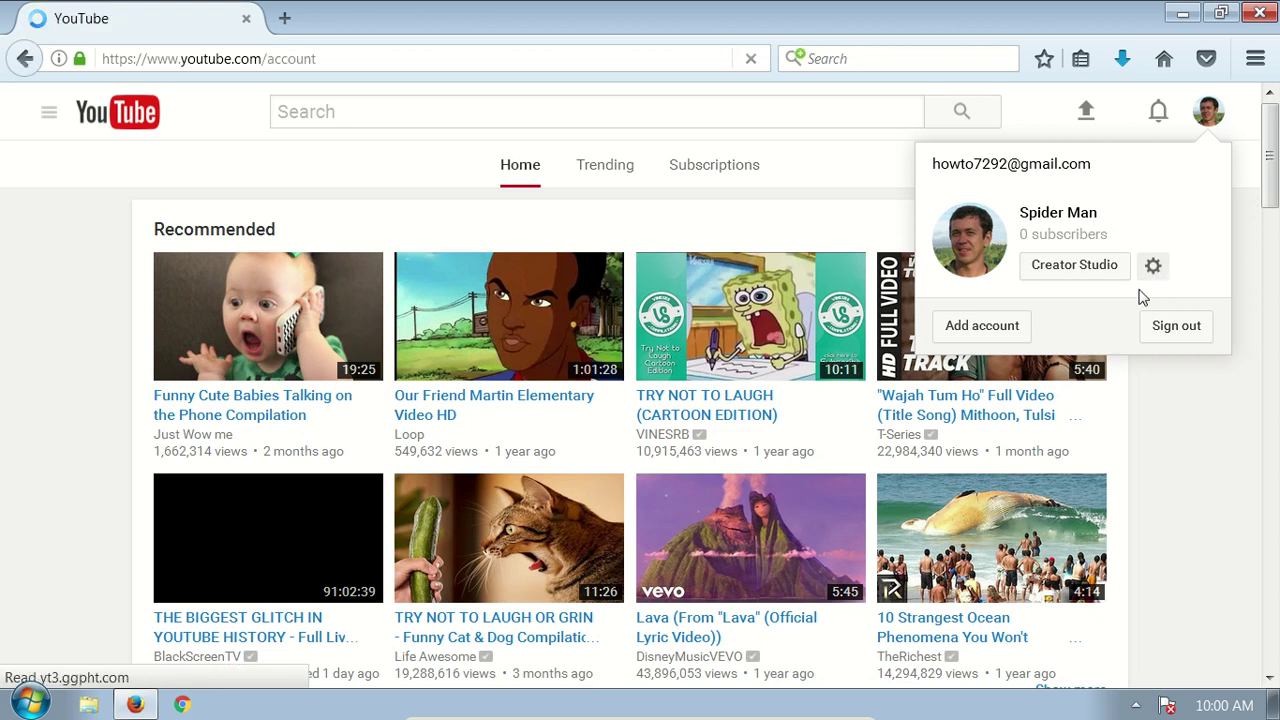
scroll(730, 376, down, 3)
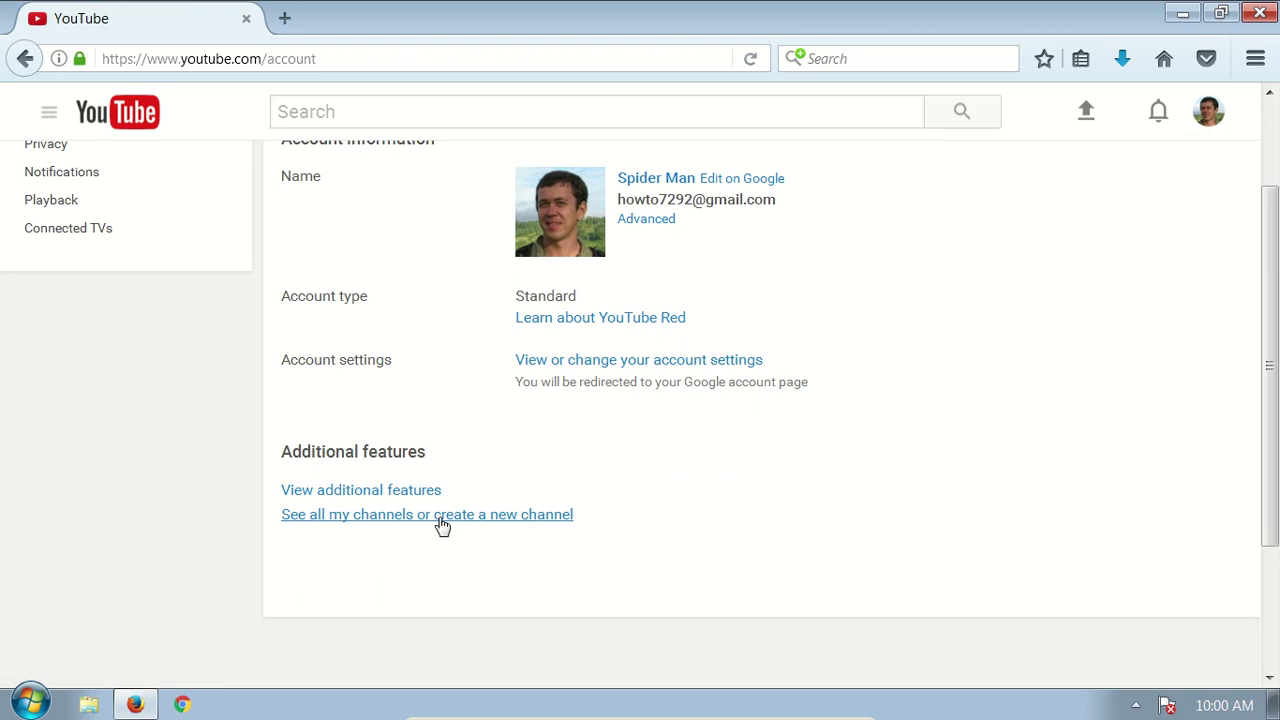
- List all channels on this account and start creating a new channel
click(441, 522)
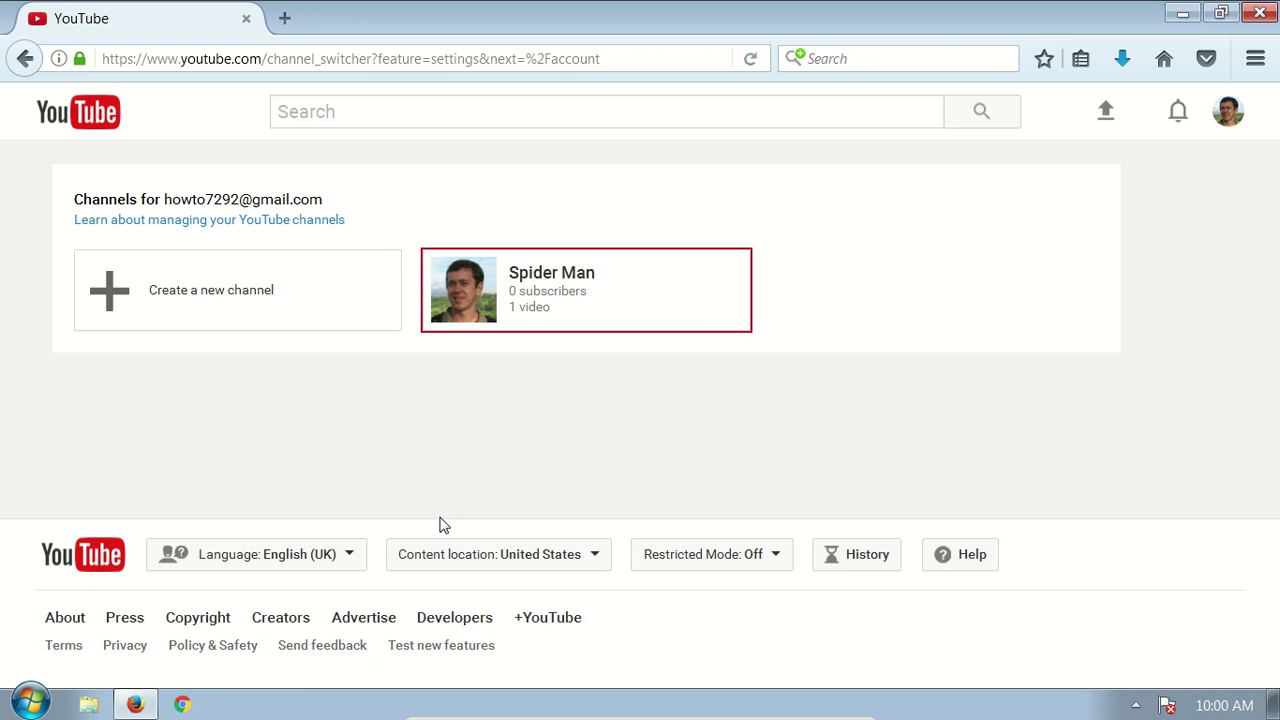
click(249, 315)
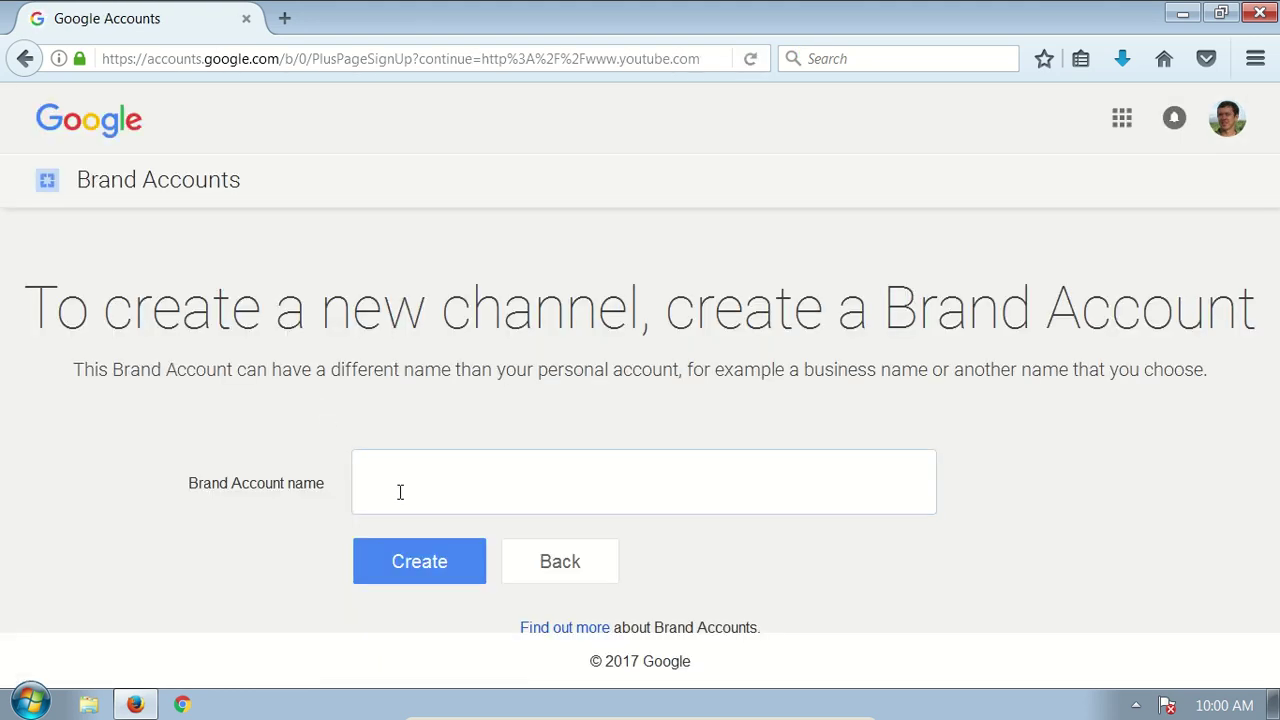
- Create a Brand Account named 'Spider Man' using the autocomplete suggestion
click(400, 492)
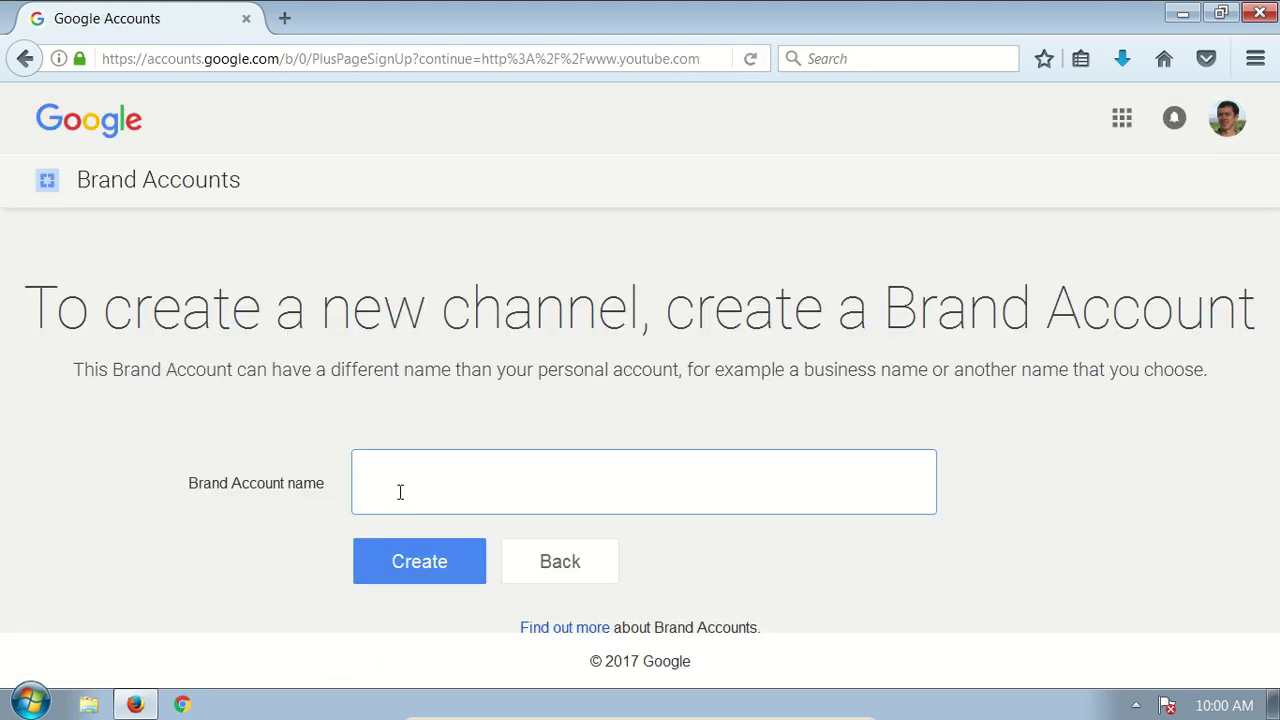
text(Spi)
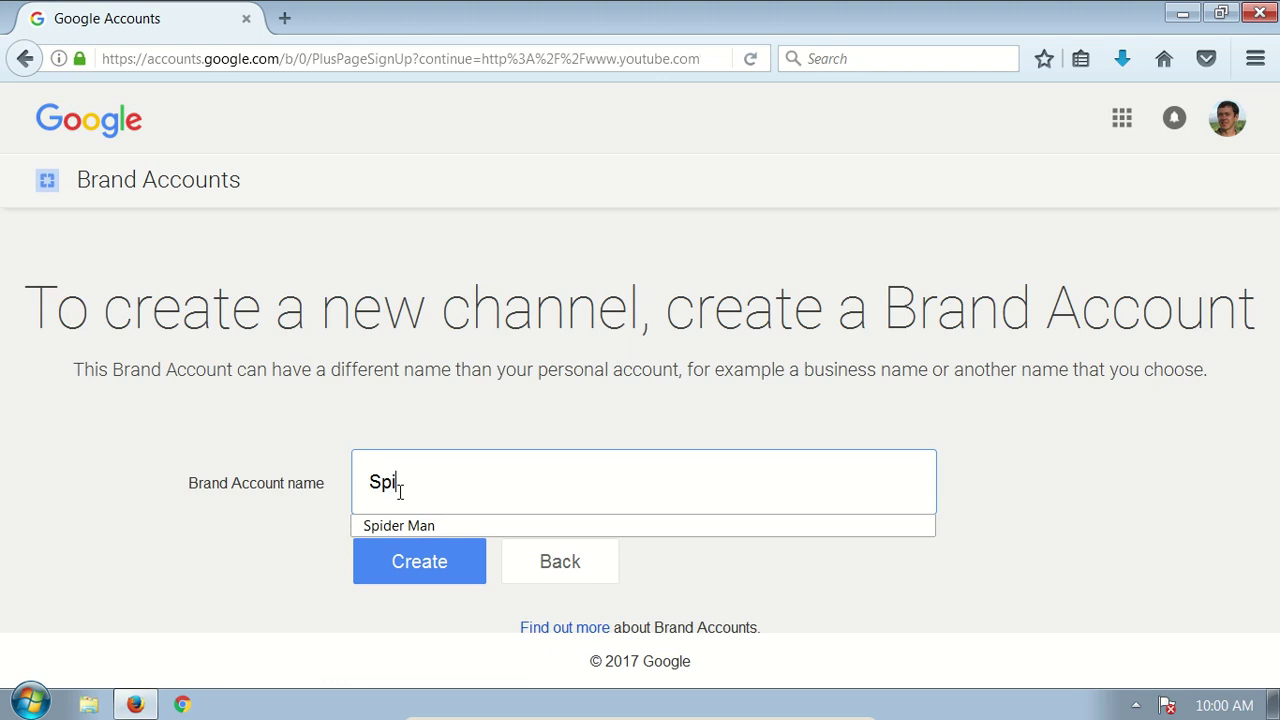
key(Down)
key(Return)
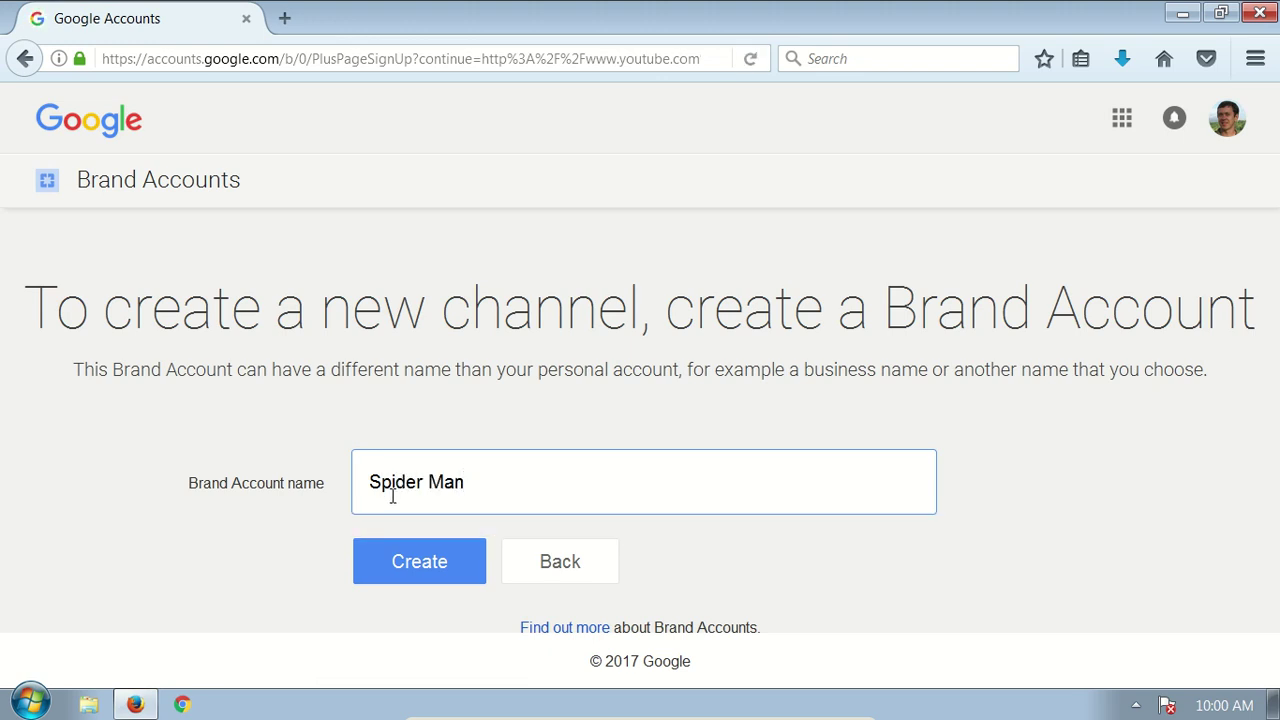
click(438, 560)
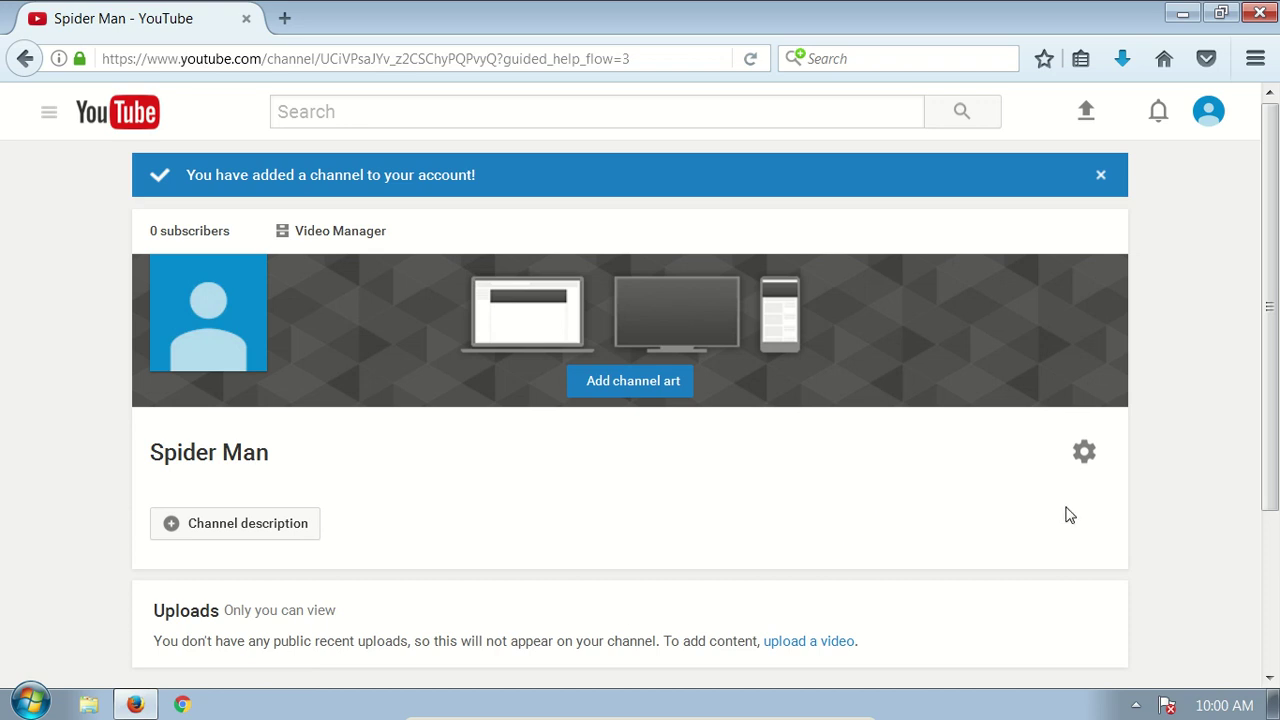
- Switch back to the original personal Spider Man channel and open its YouTube settings
click(1208, 119)
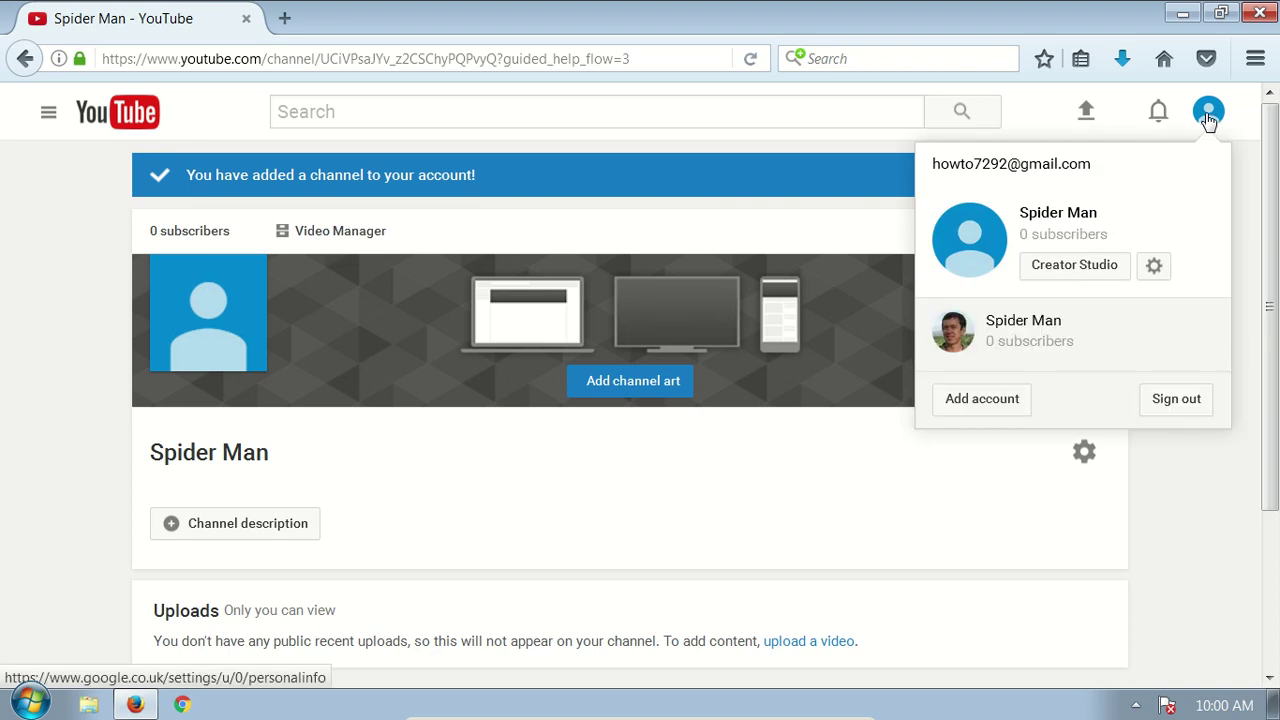
click(1155, 342)
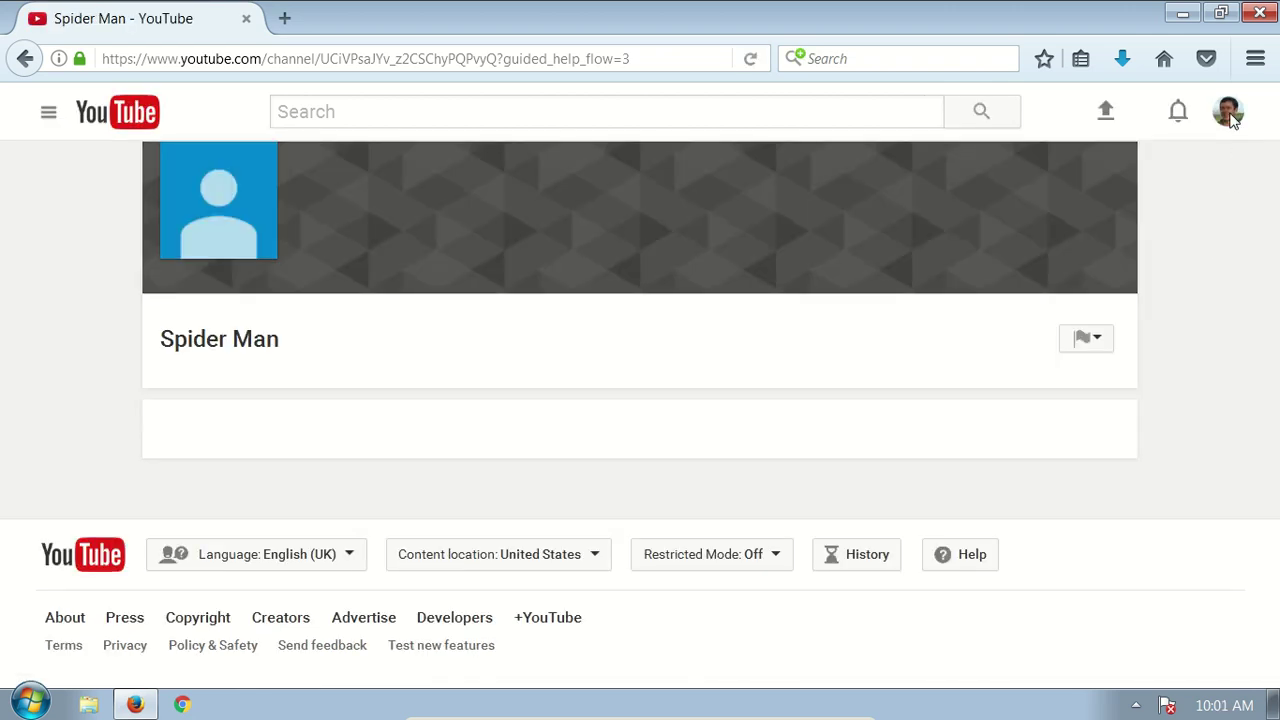
click(1229, 120)
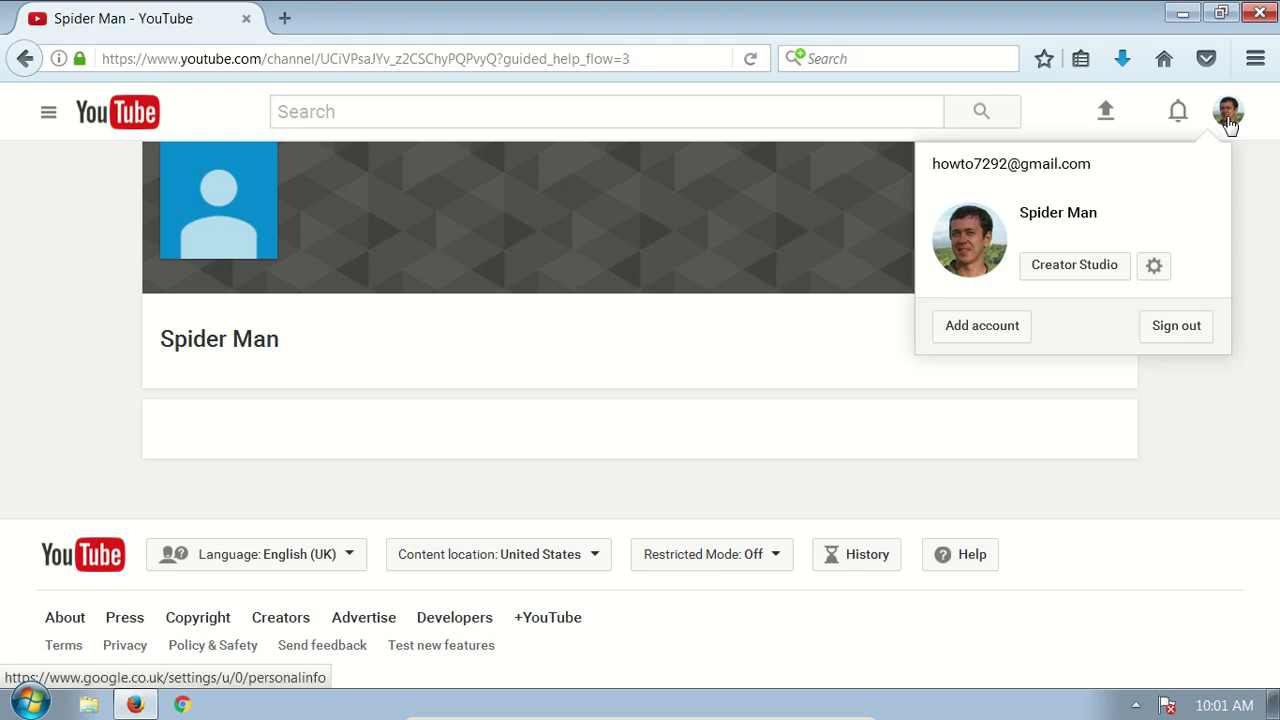
click(1155, 268)
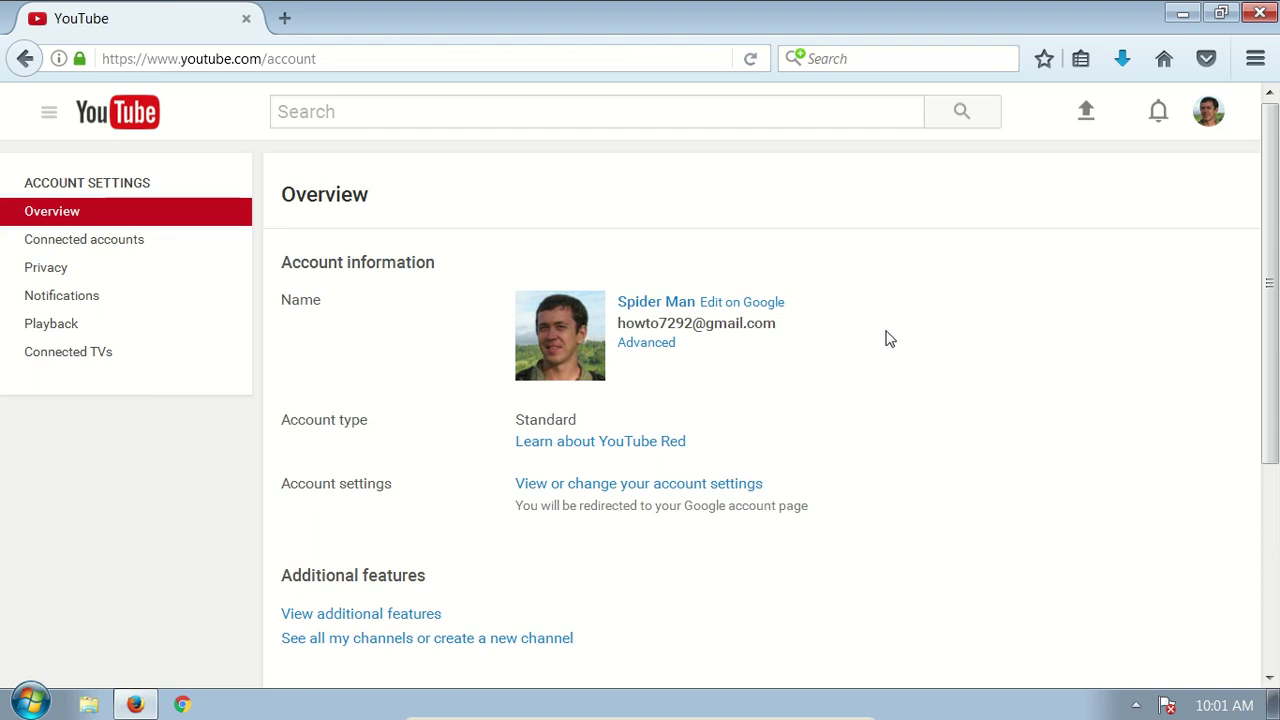
- Under Advanced settings, choose 'Move channel to Brand Account' and confirm the account password
click(652, 350)
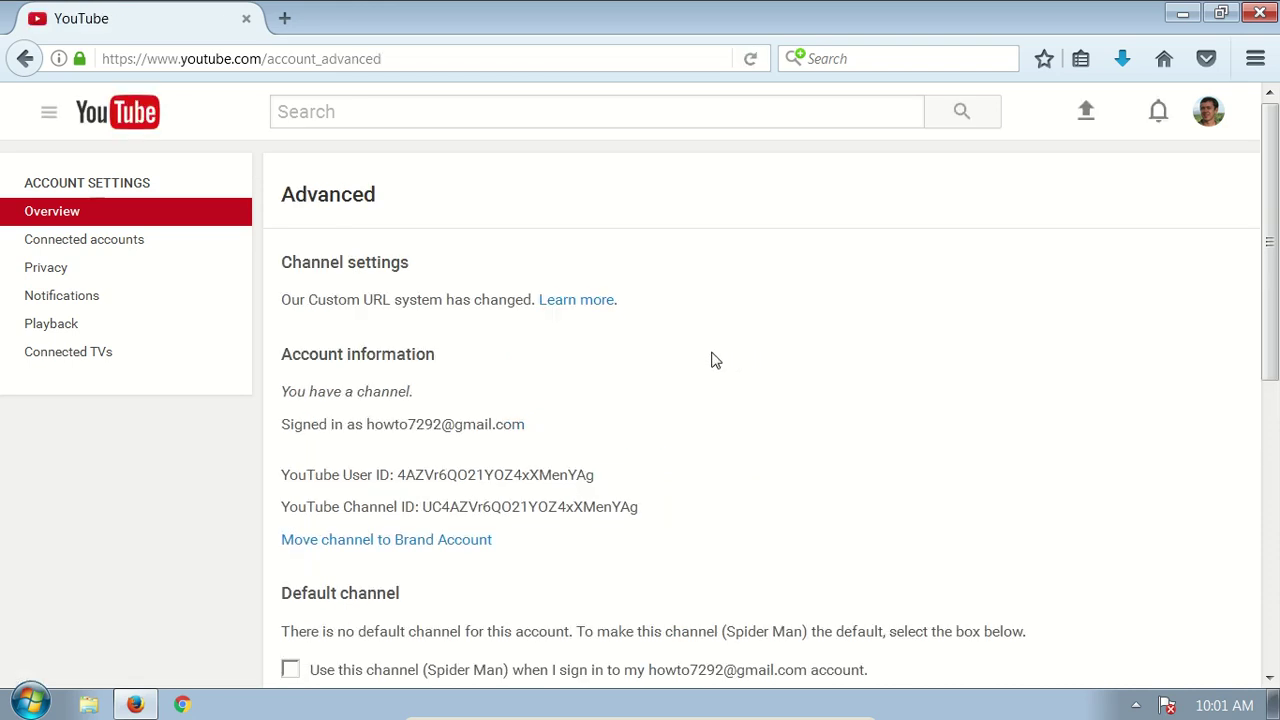
scroll(530, 518, down, 2)
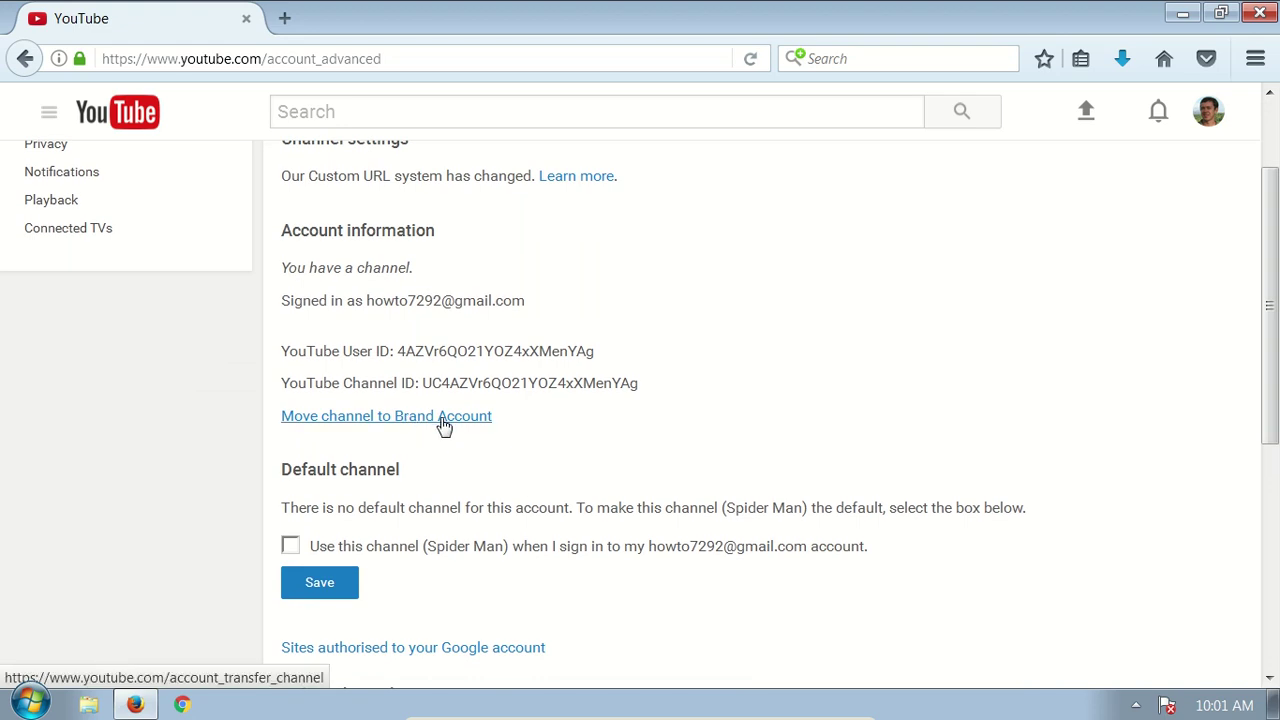
click(444, 426)
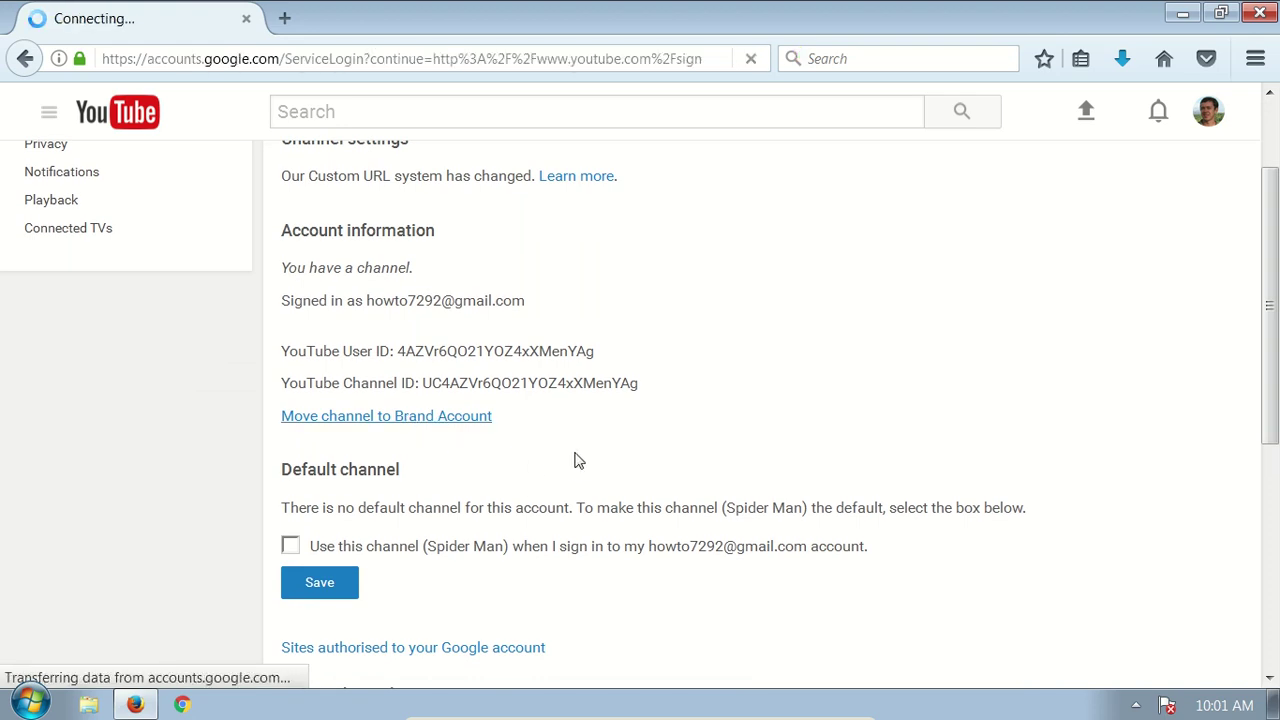
click(623, 548)
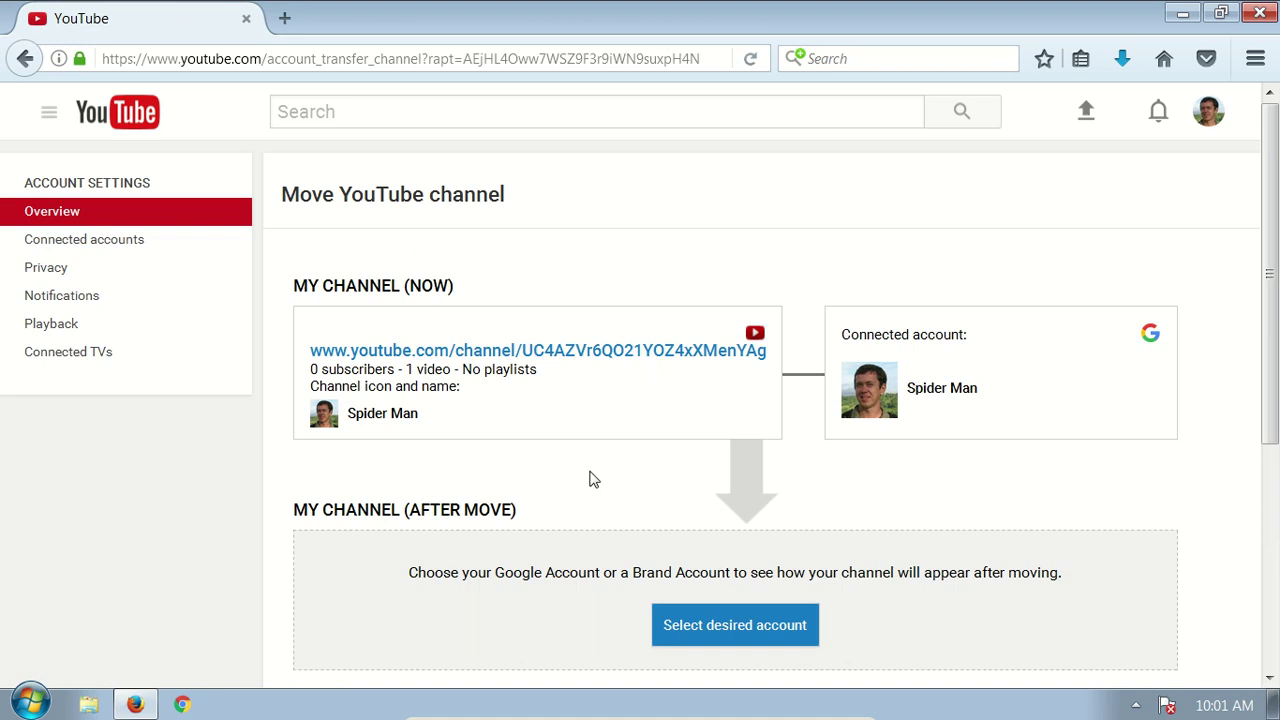
- Select the existing Spider Man Brand Account as the channel's destination
scroll(570, 466, down, 2)
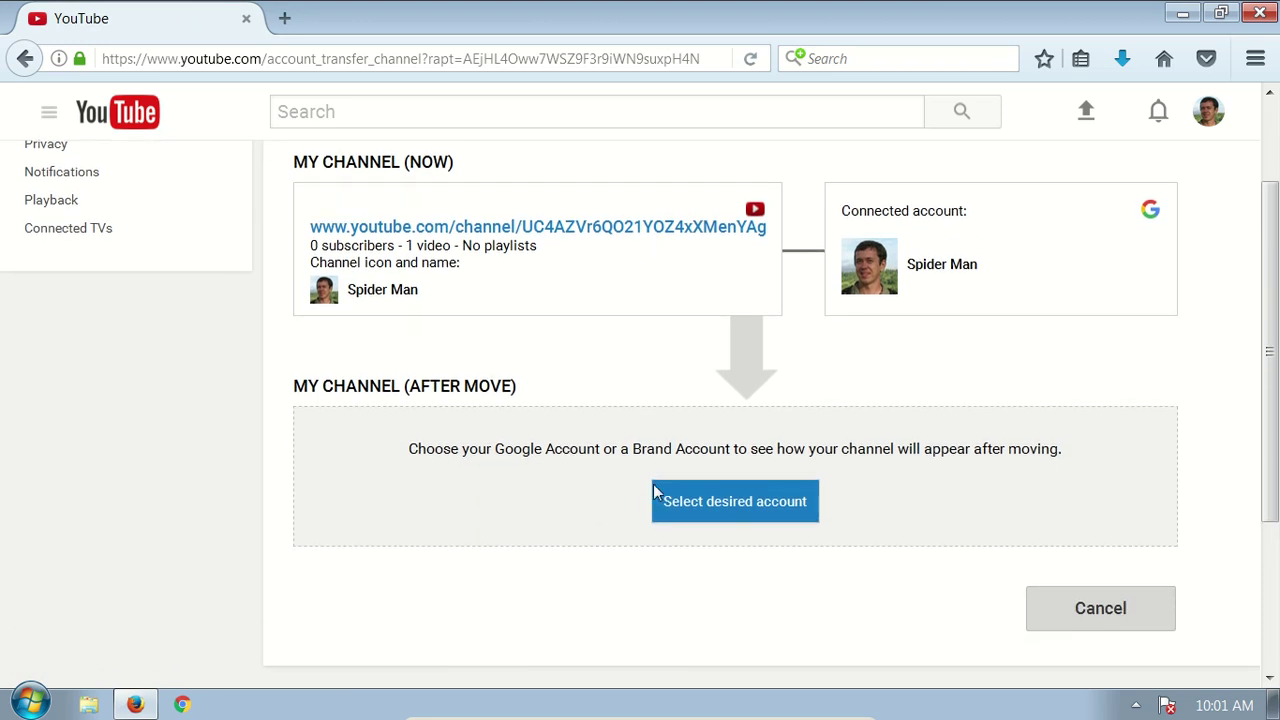
click(688, 514)
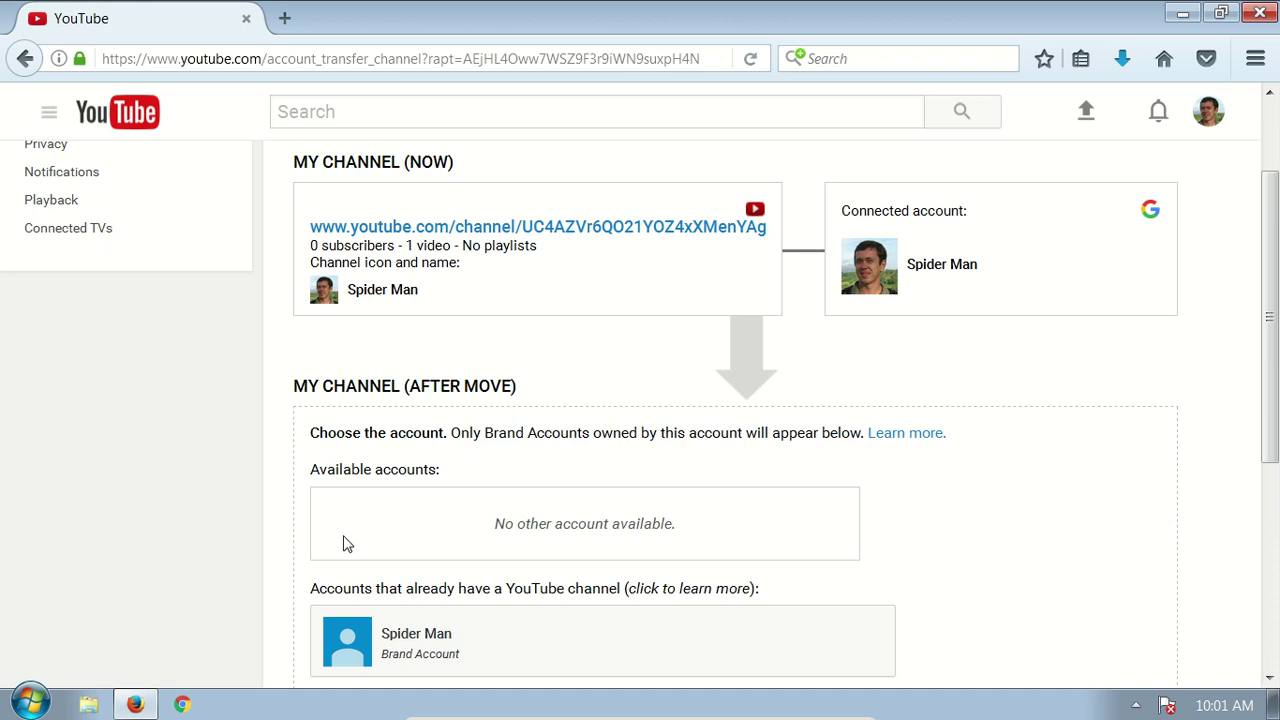
scroll(342, 540, down, 2)
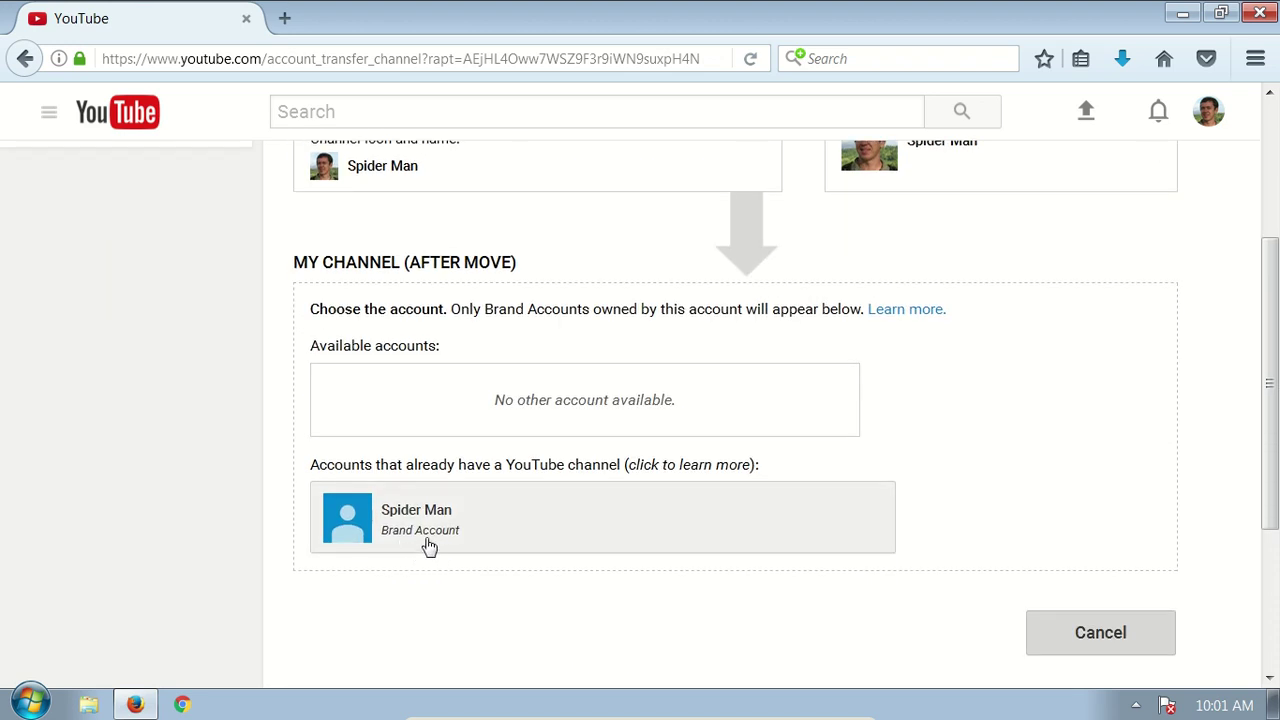
click(482, 538)
scroll(498, 512, down, 2)
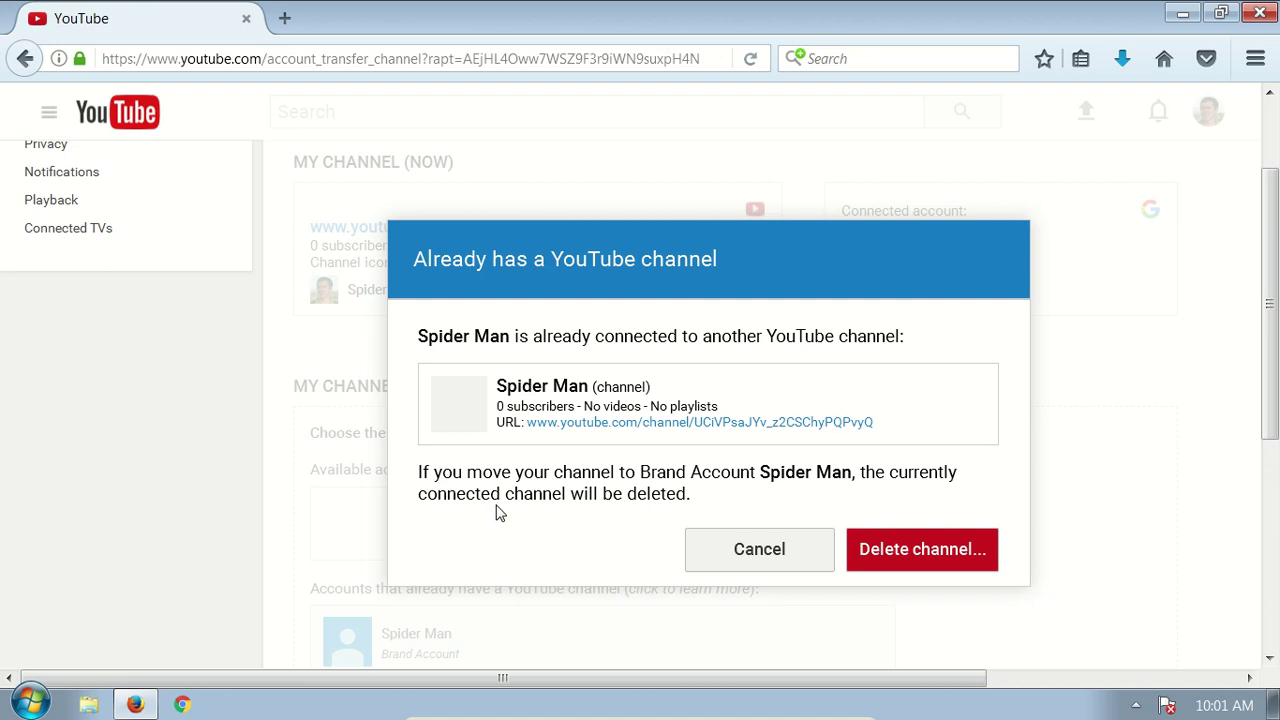
- Accept deleting the Brand Account's empty channel and confirm moving the personal channel into it
click(922, 555)
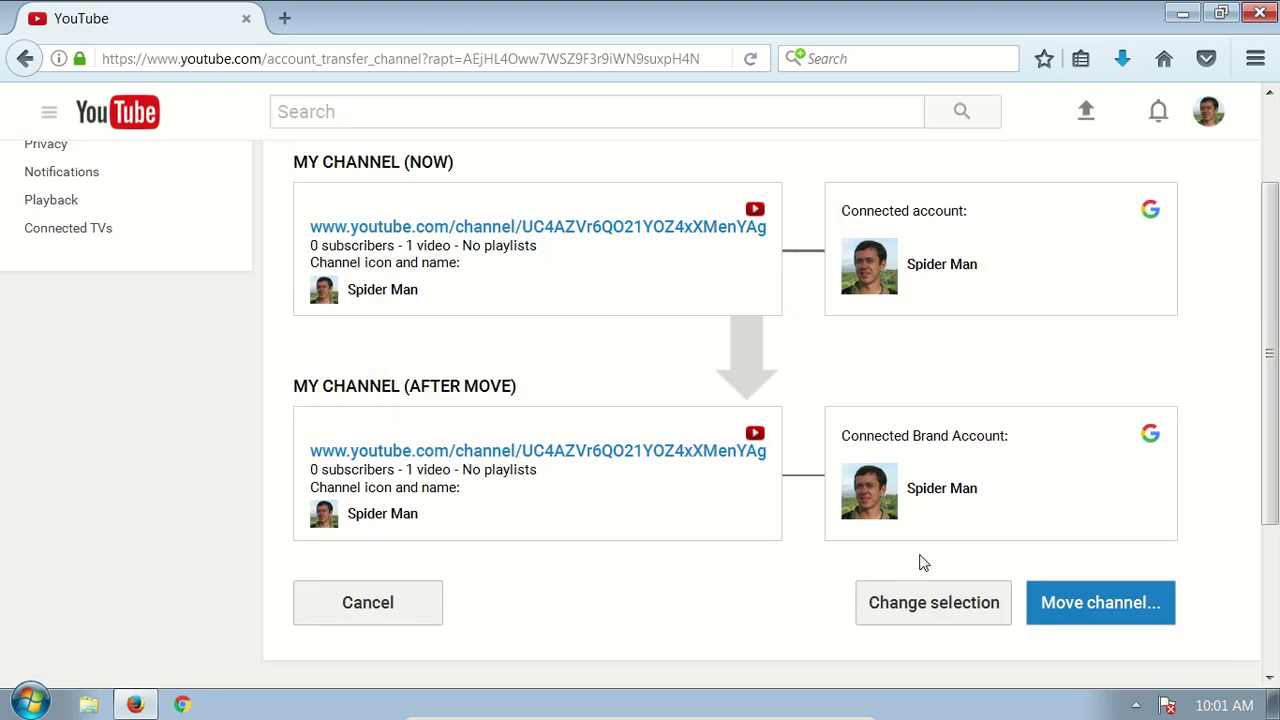
click(1066, 620)
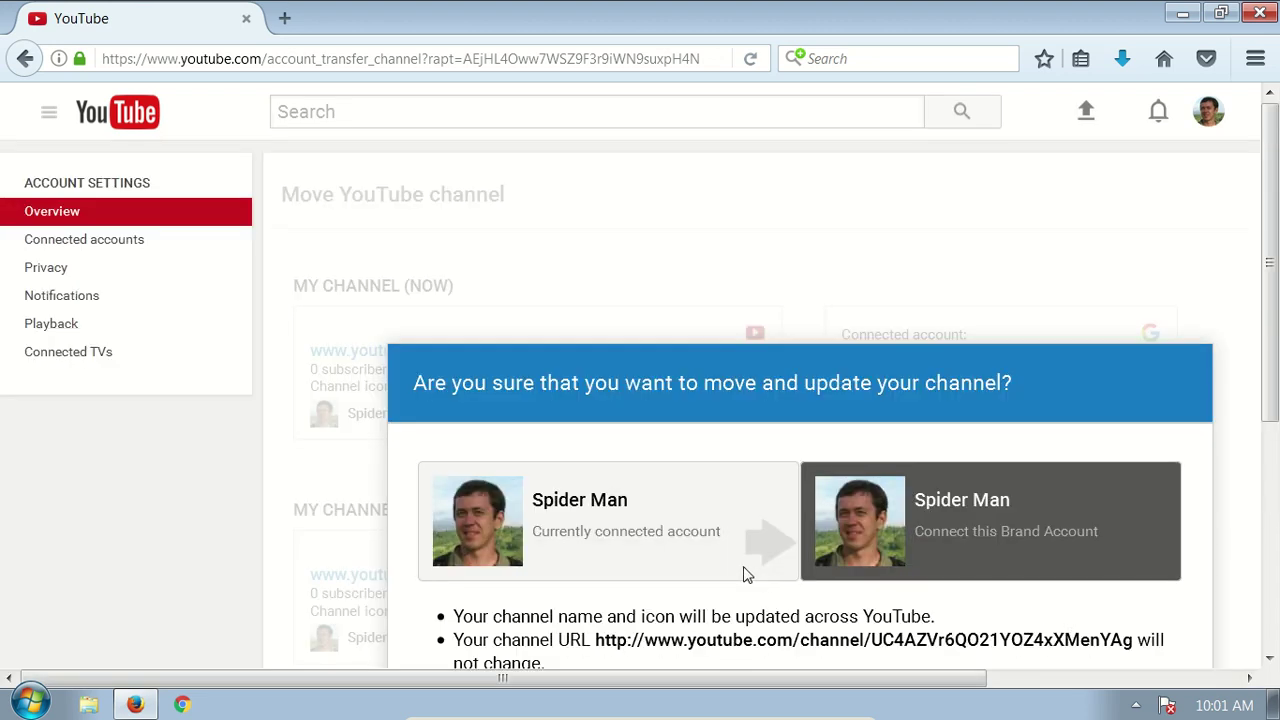
scroll(745, 575, down, 2)
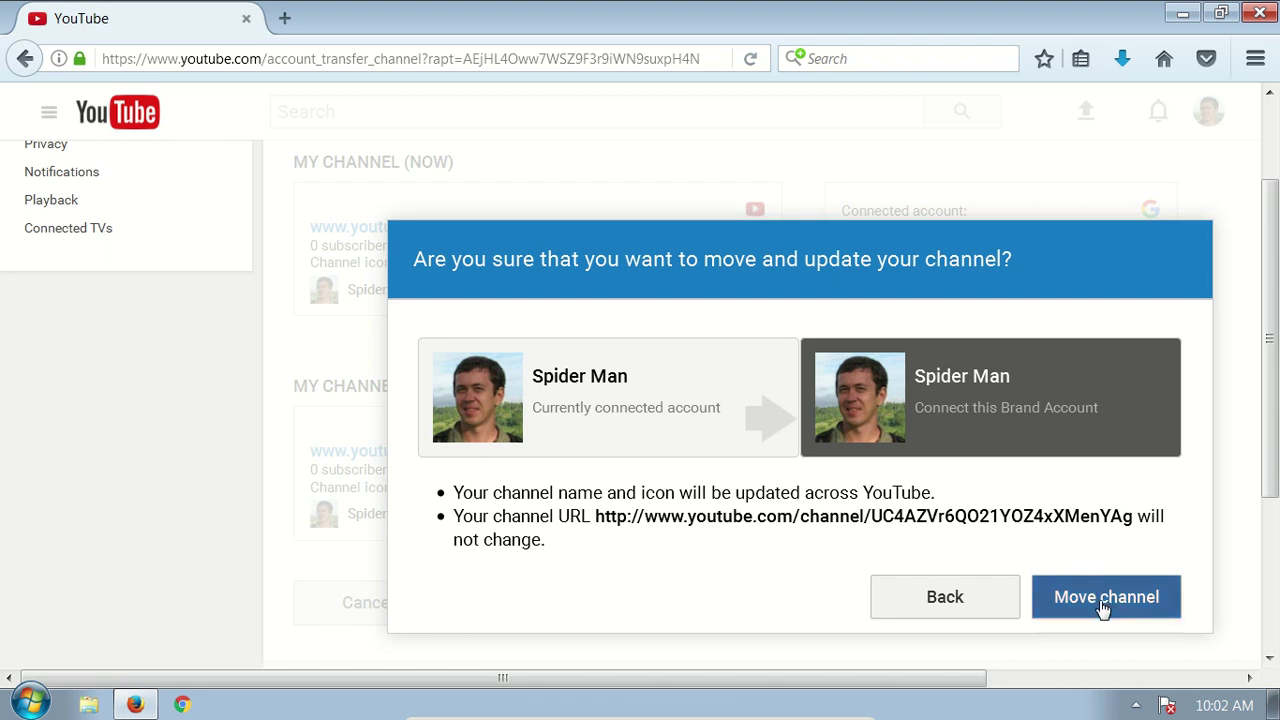
click(1072, 612)
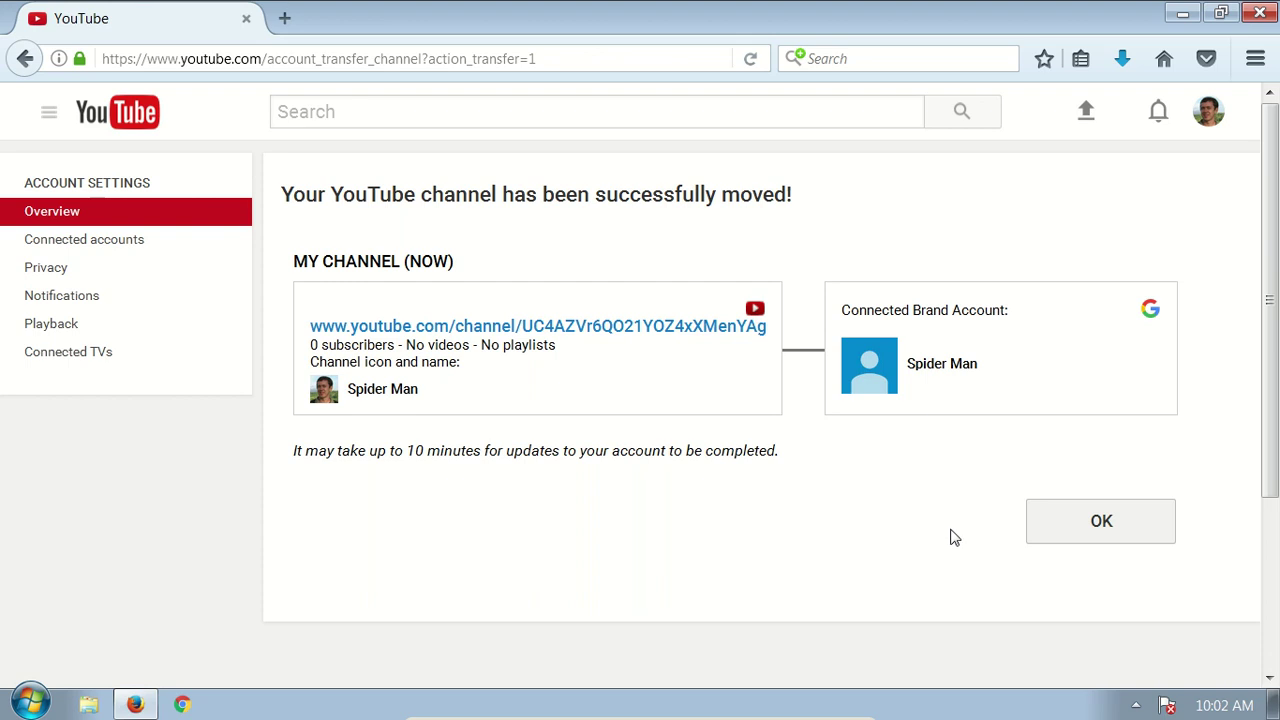
- Acknowledge the successful move and choose to use YouTube as Spider Man
click(1084, 531)
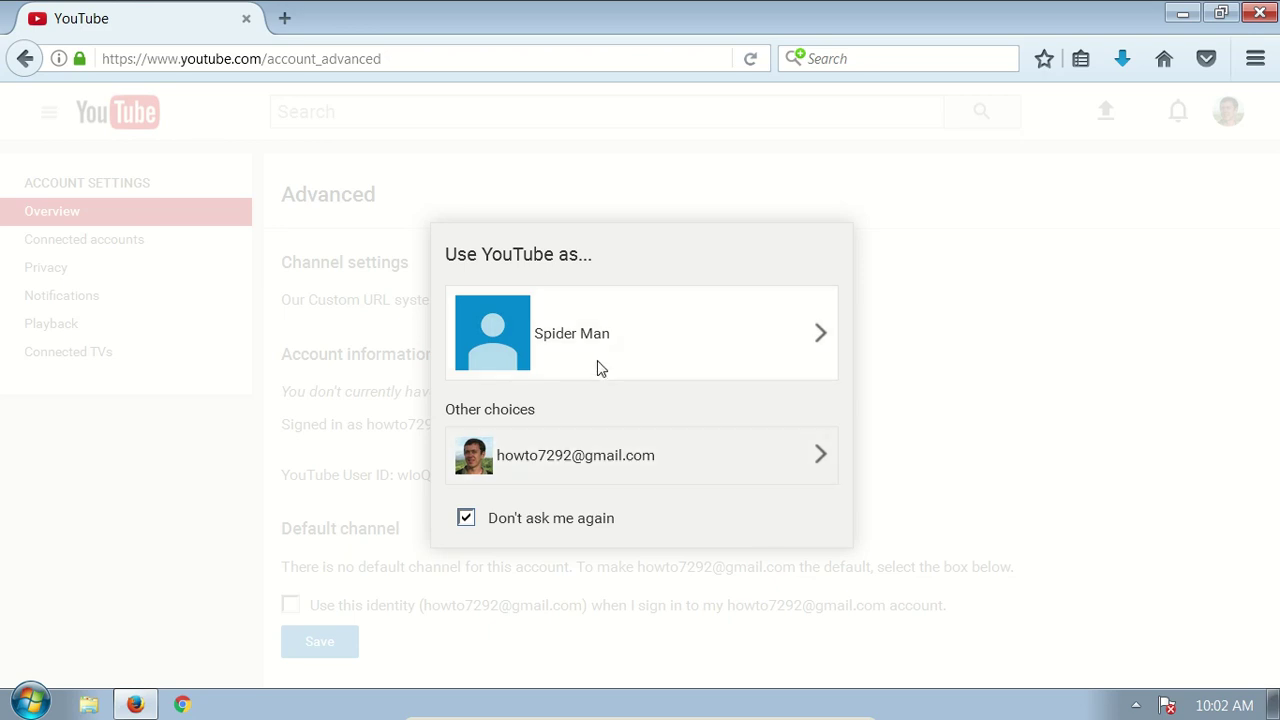
click(491, 352)
click(601, 349)
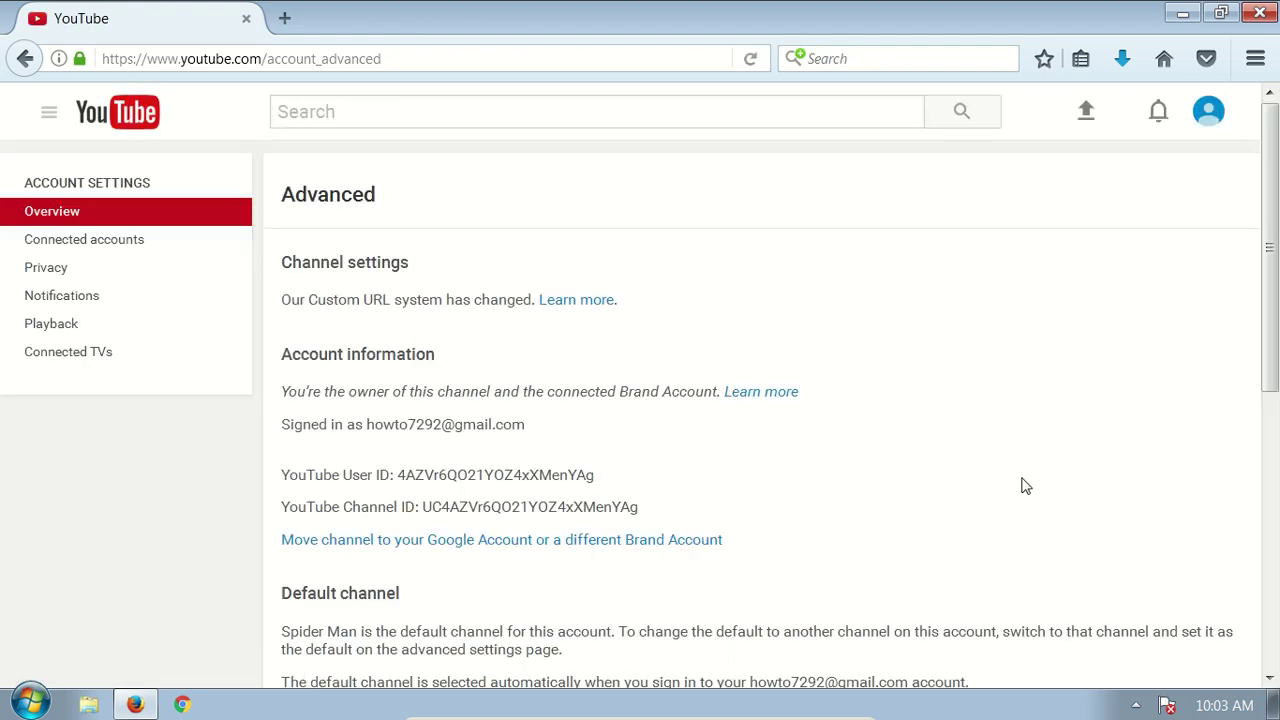
- Reopen the Spider Man channel's account settings and highlight the new Managers option
scroll(1057, 480, down, 2)
scroll(1057, 480, up, 1)
scroll(1057, 480, up, 1)
click(1210, 112)
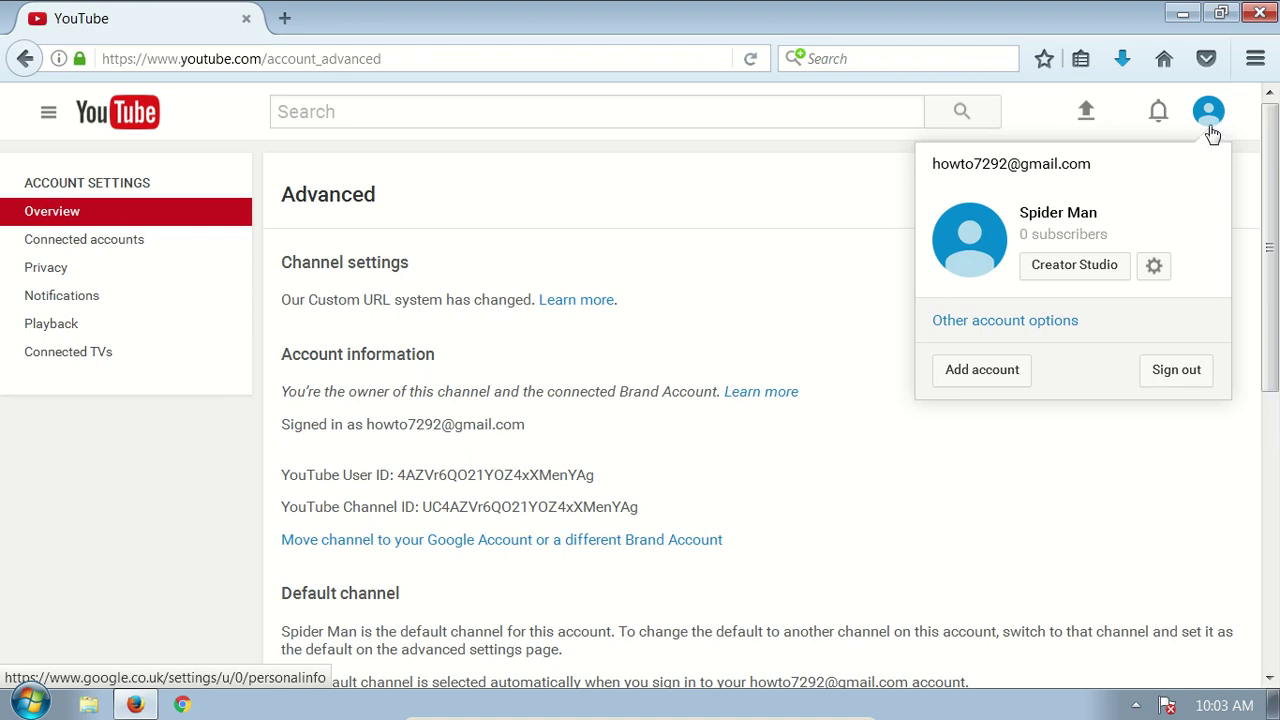
click(1156, 271)
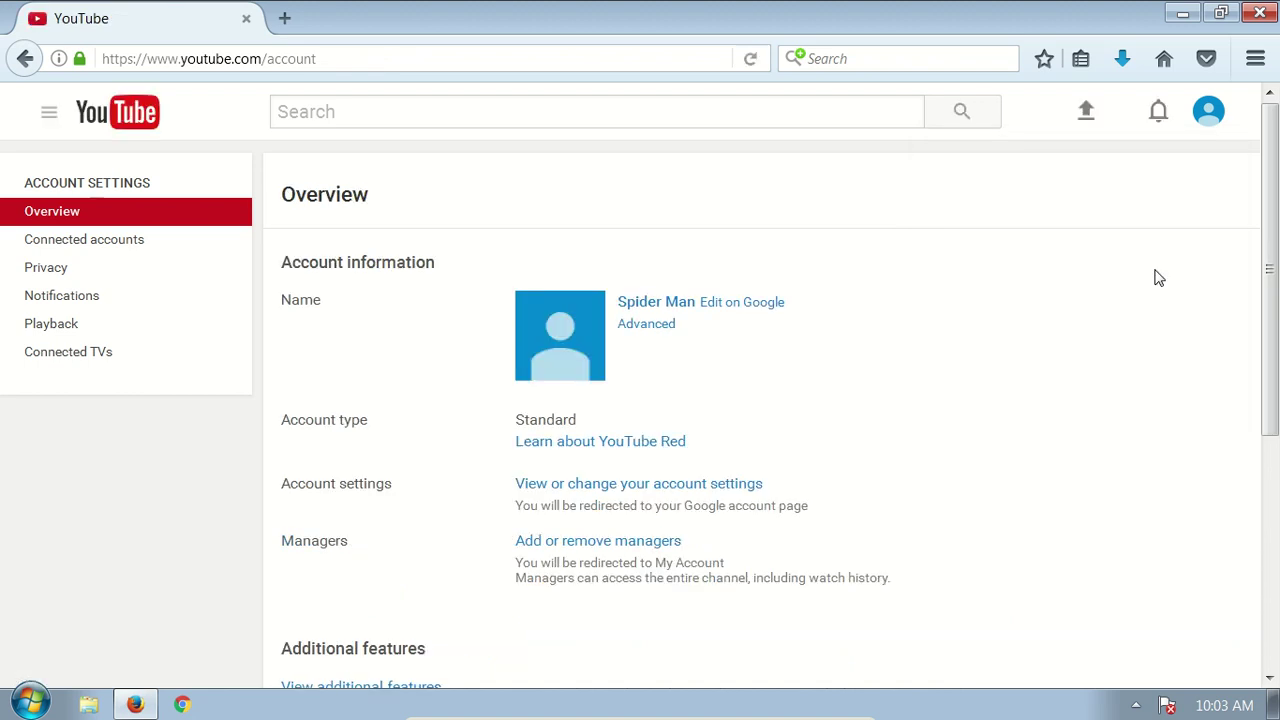
double_click(291, 541)
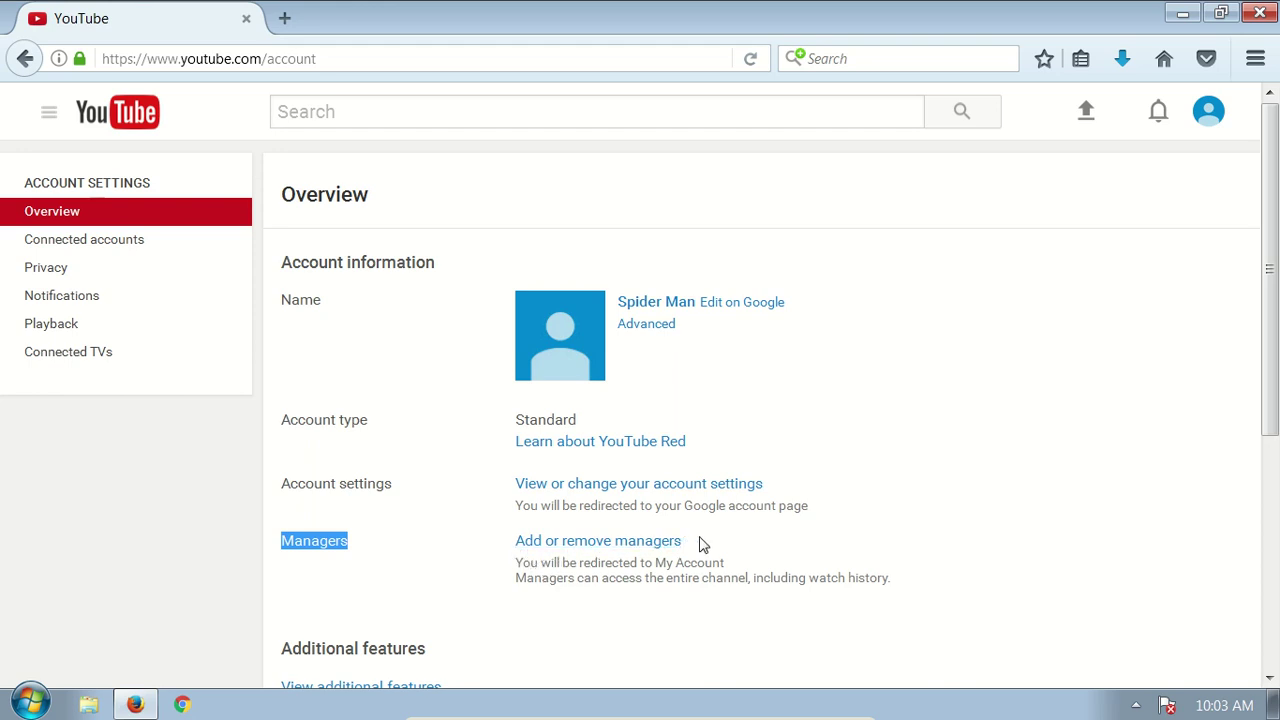
drag(712, 547, 614, 541)
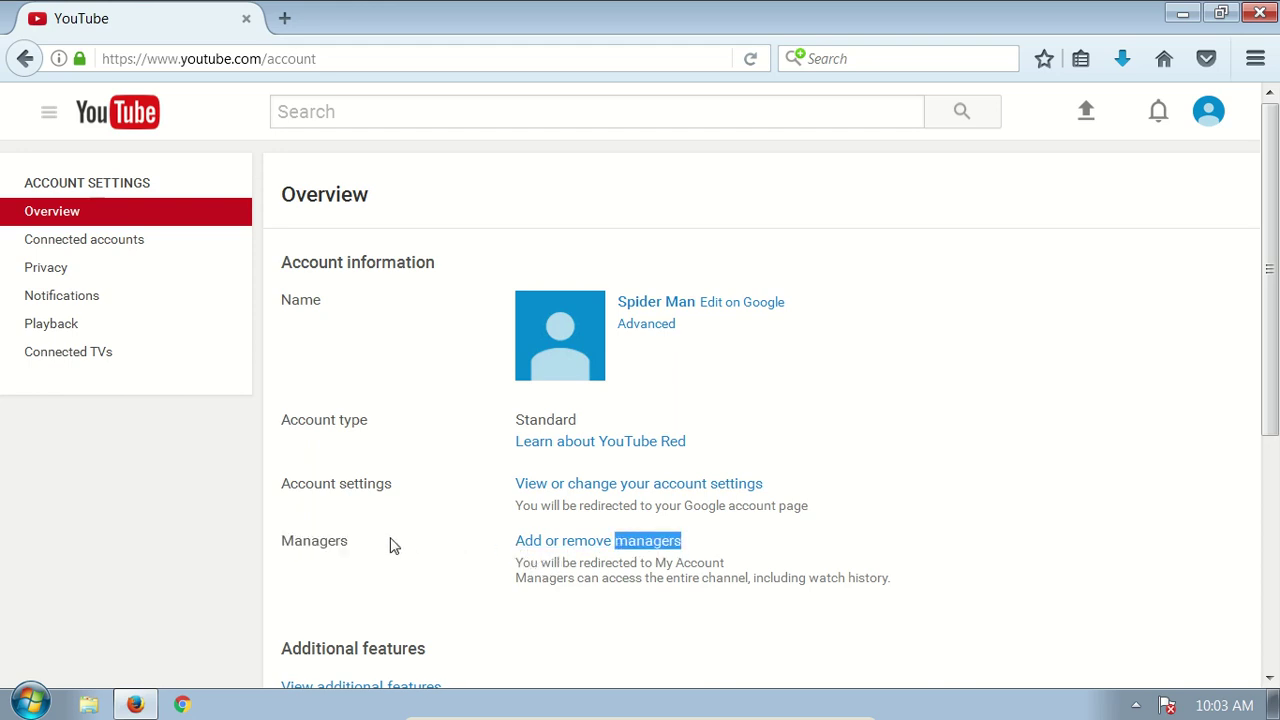
- Open Creator Studio for the Spider Man channel, confirming video '111' is still there
click(1203, 121)
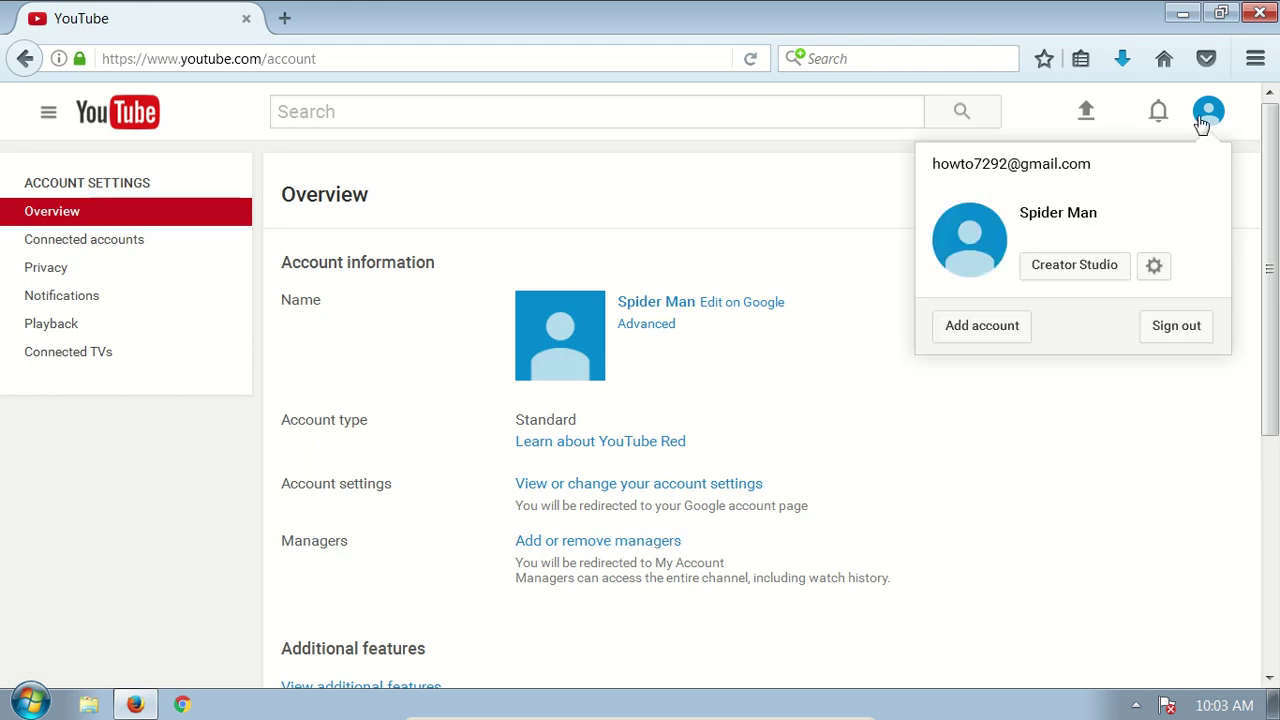
click(1103, 278)
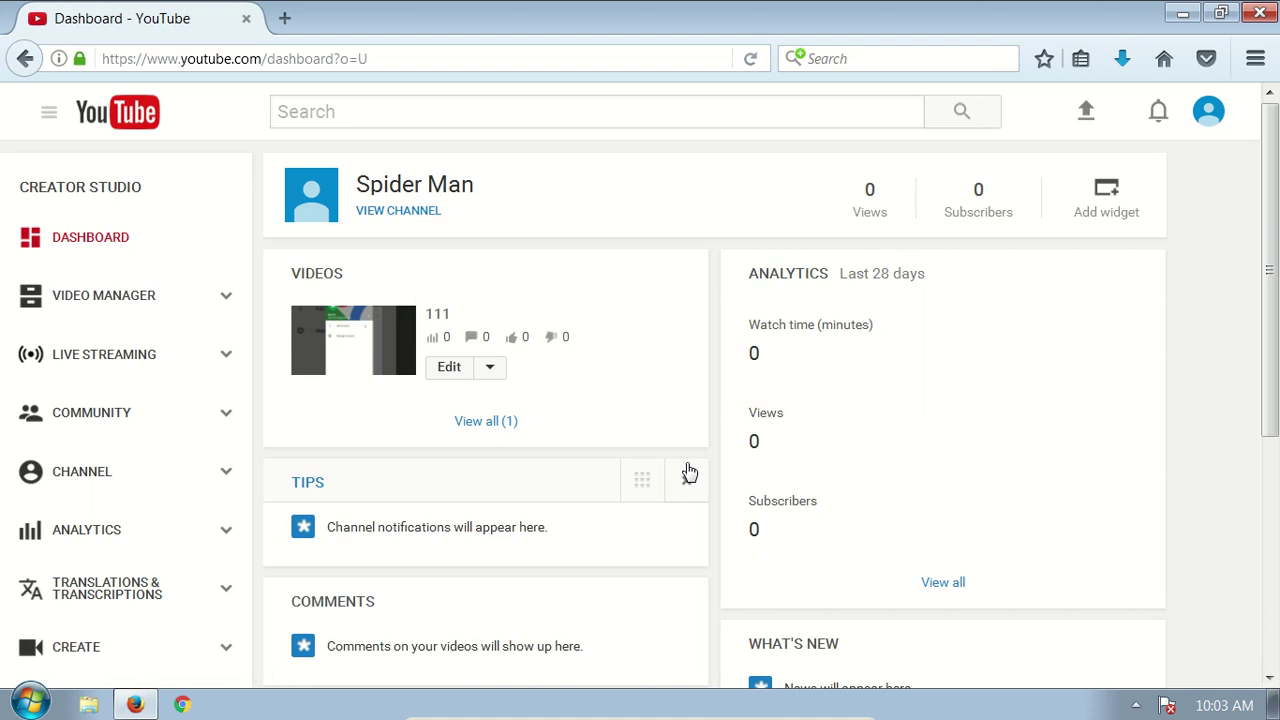
click(1222, 126)
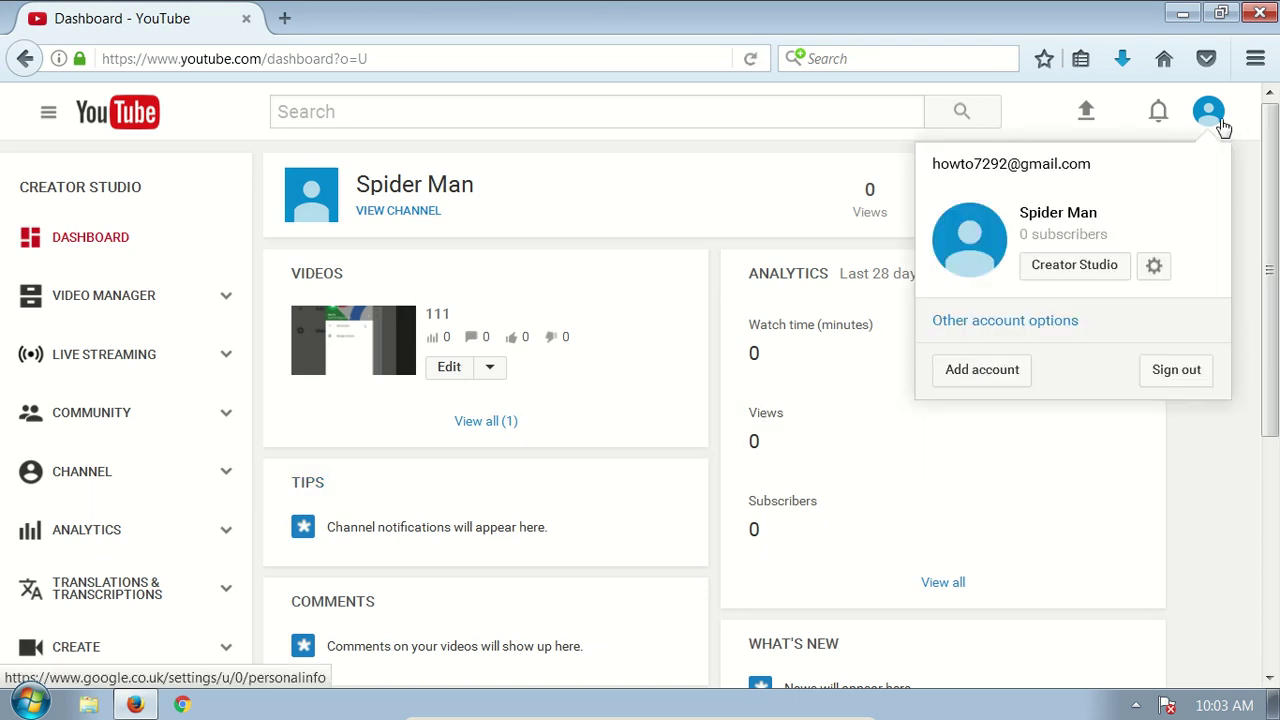